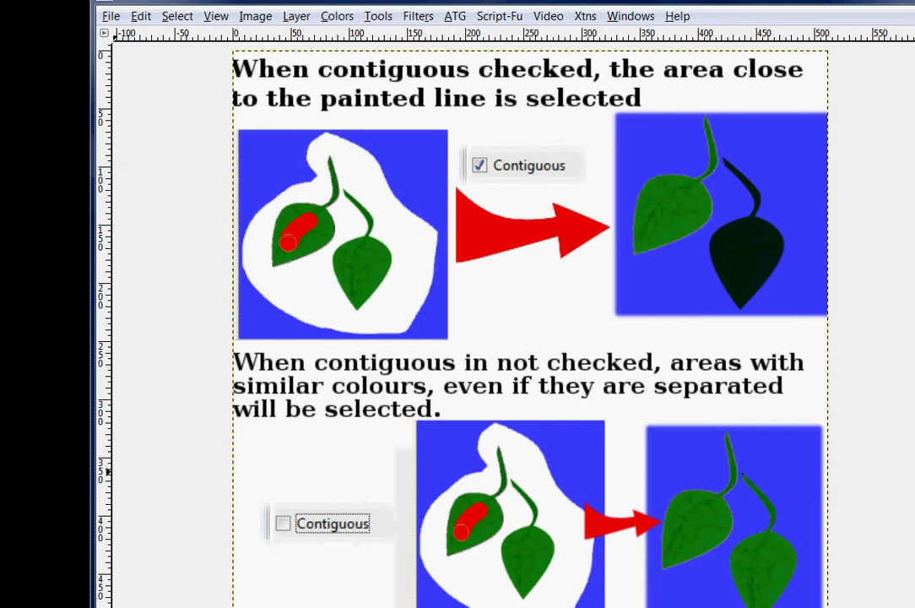
Move the toolbox beside the image and select Foreground Select in Mark foreground mode.
{"action": "left_click_drag", "start_coordinate": [119, 41], "coordinate": [117, 66]}
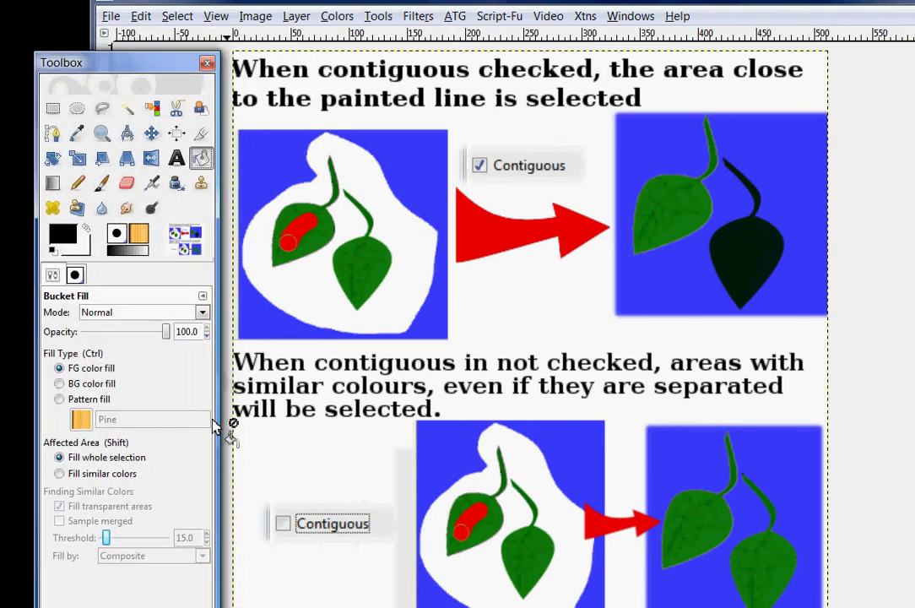
{"action": "left_click", "coordinate": [200, 111]}
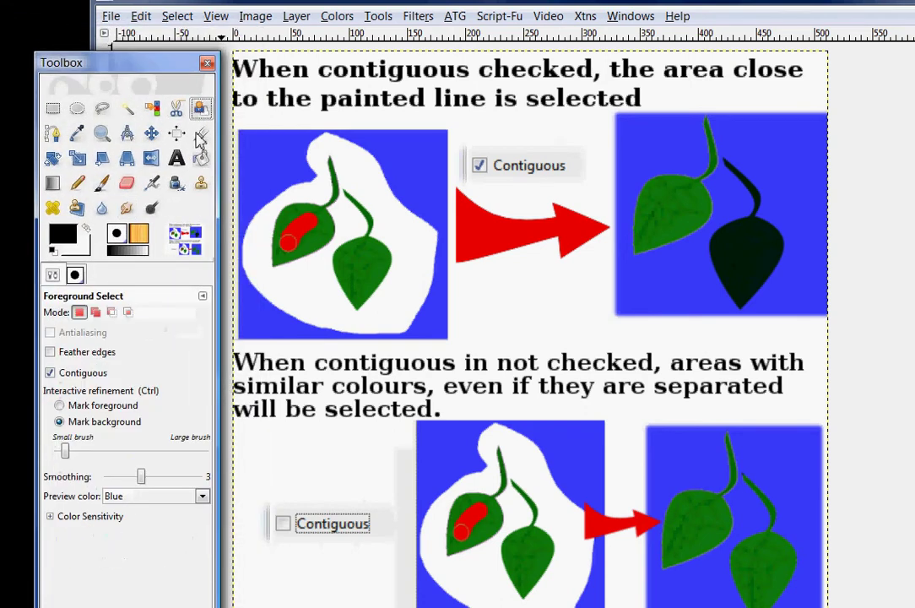
{"action": "left_click", "coordinate": [84, 407]}
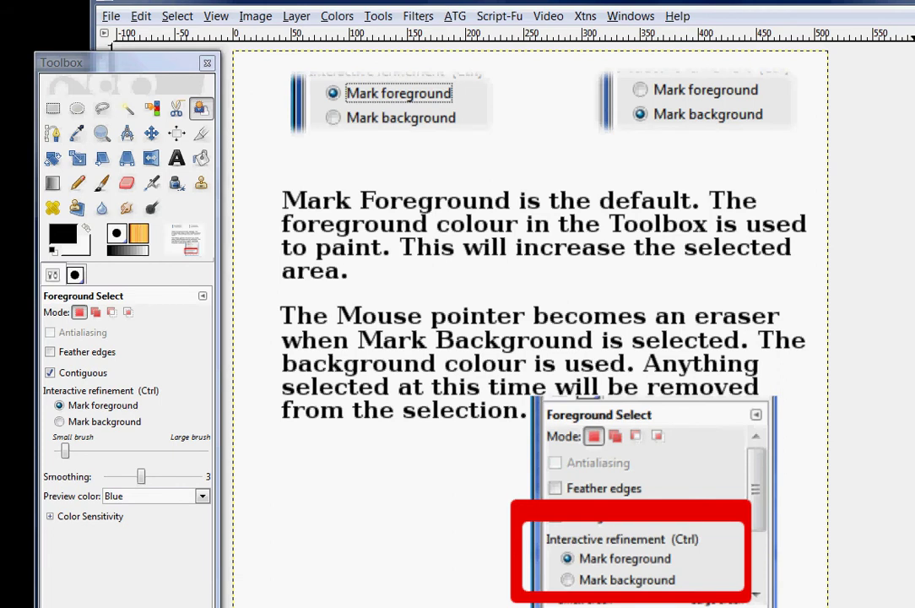
Switch the Foreground Select refinement to Mark background.
{"action": "left_click", "coordinate": [60, 422]}
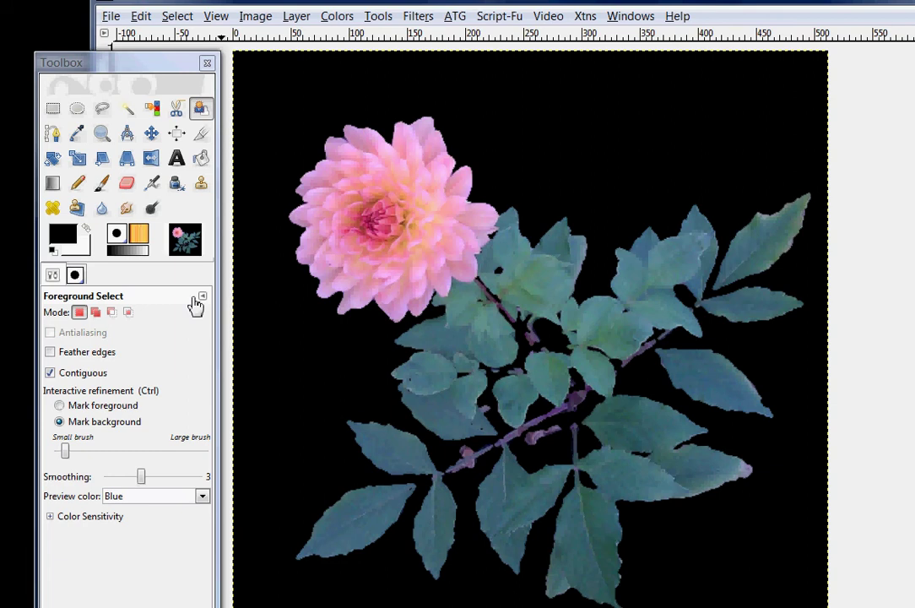
Copy the image, Paste Into, and anchor the layer to restore the original dahlia photo.
{"action": "left_click", "coordinate": [140, 16]}
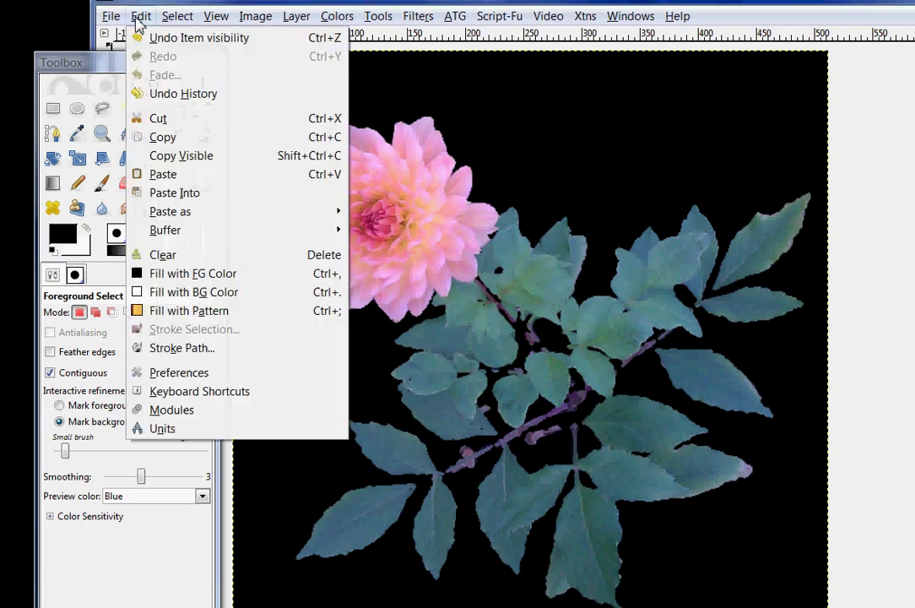
{"action": "left_click", "coordinate": [160, 137]}
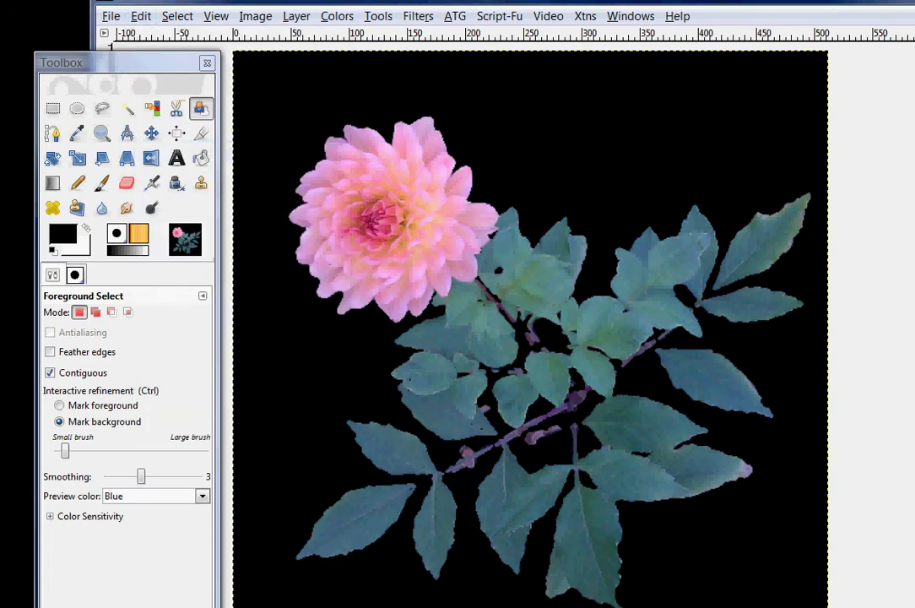
{"action": "left_click", "coordinate": [140, 16]}
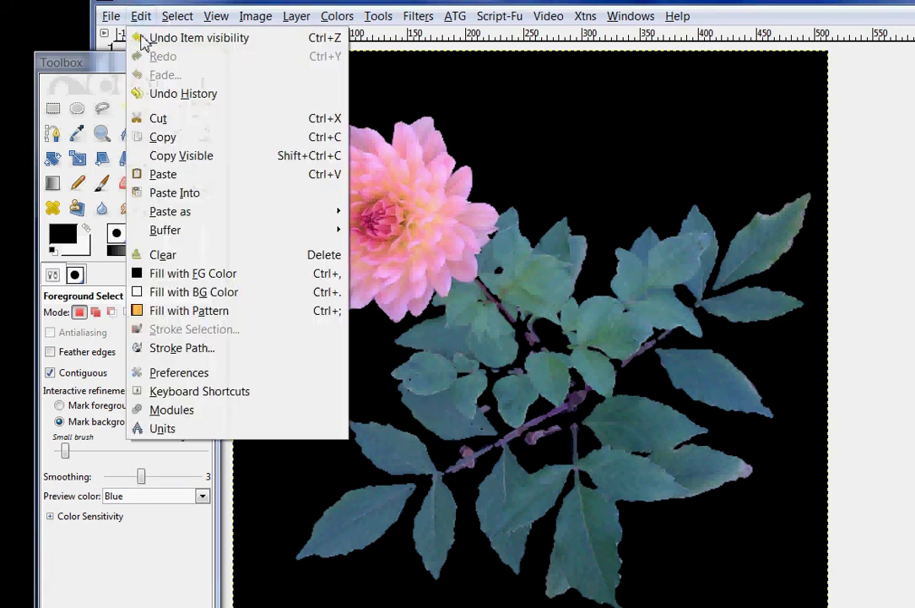
{"action": "left_click", "coordinate": [153, 191]}
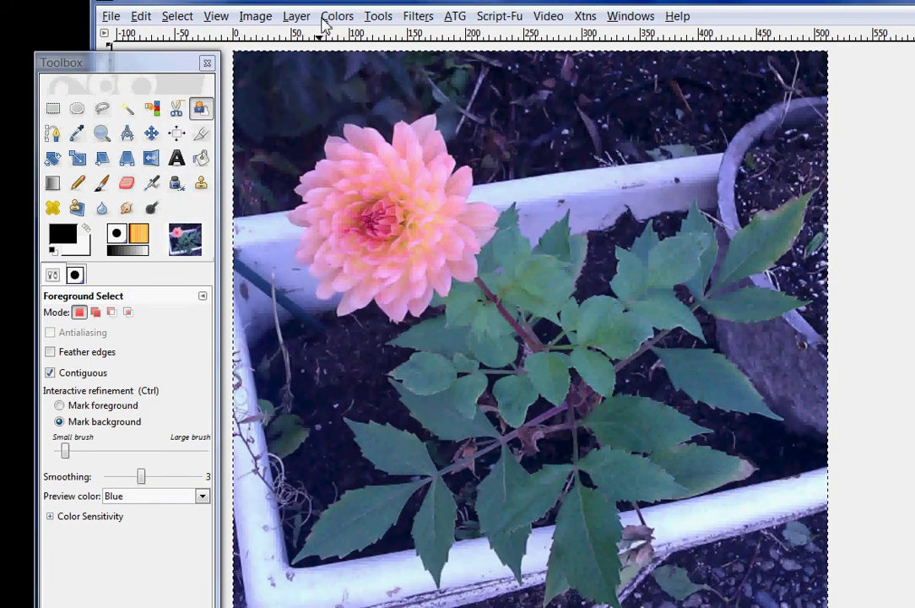
{"action": "left_click", "coordinate": [295, 16]}
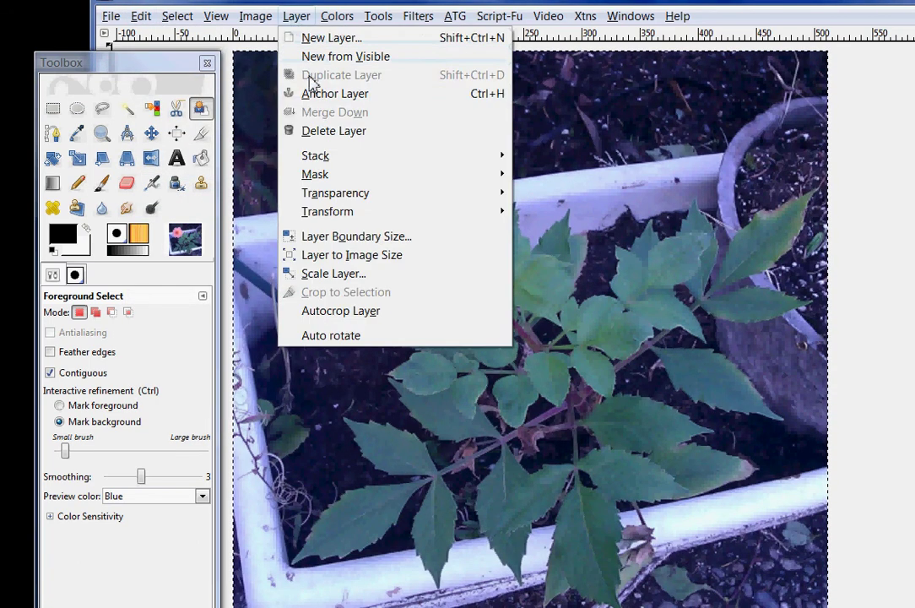
{"action": "left_click", "coordinate": [319, 92]}
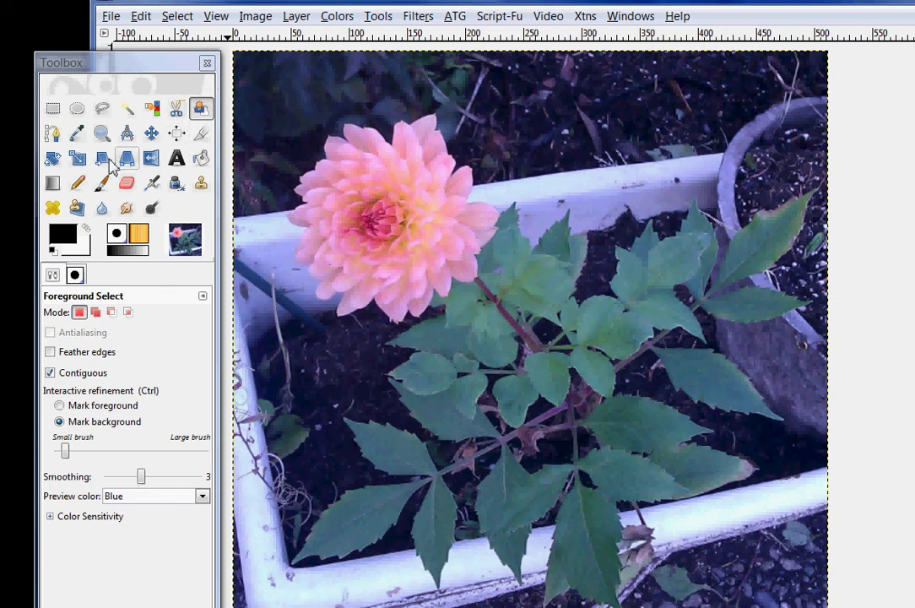
With Foreground Select, draw a rough freehand outline around the dahlia and its leaves.
{"action": "left_click", "coordinate": [199, 109]}
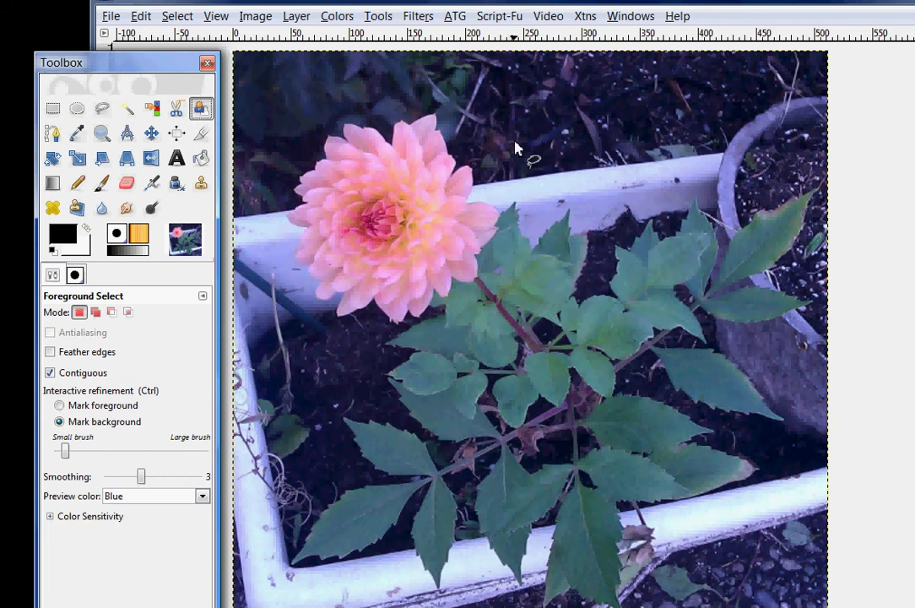
{"action": "left_click", "coordinate": [500, 207]}
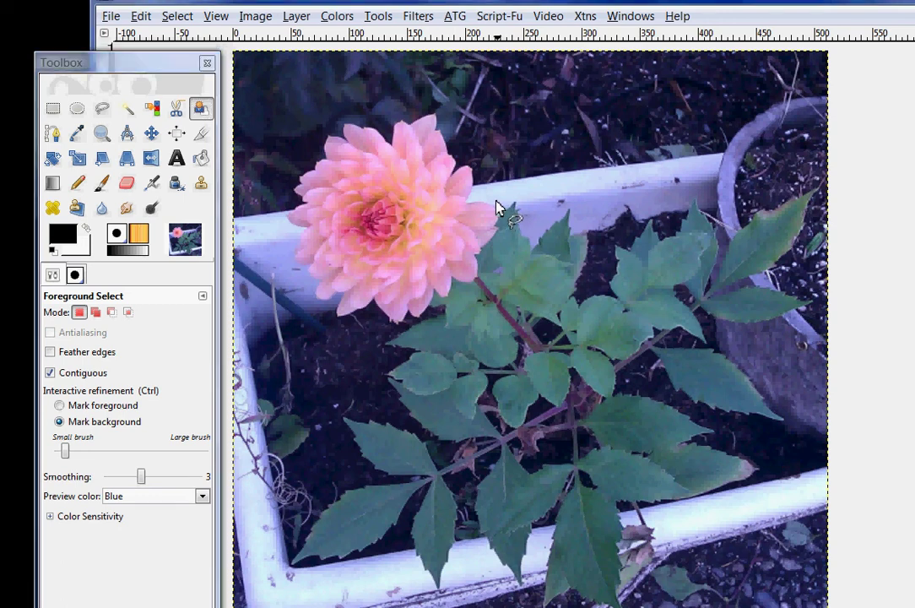
{"action": "mouse_move", "coordinate": [474, 153]}
{"action": "left_mouse_down"}
{"action": "mouse_move", "coordinate": [426, 92]}
{"action": "mouse_move", "coordinate": [282, 145]}
{"action": "mouse_move", "coordinate": [285, 235]}
{"action": "mouse_move", "coordinate": [303, 308]}
{"action": "mouse_move", "coordinate": [342, 366]}
{"action": "mouse_move", "coordinate": [326, 399]}
{"action": "mouse_move", "coordinate": [304, 533]}
{"action": "mouse_move", "coordinate": [288, 561]}
{"action": "mouse_move", "coordinate": [349, 590]}
{"action": "mouse_move", "coordinate": [650, 582]}
{"action": "mouse_move", "coordinate": [669, 553]}
{"action": "mouse_move", "coordinate": [750, 513]}
{"action": "mouse_move", "coordinate": [827, 457]}
{"action": "mouse_move", "coordinate": [829, 409]}
{"action": "mouse_move", "coordinate": [796, 359]}
{"action": "mouse_move", "coordinate": [842, 309]}
{"action": "mouse_move", "coordinate": [800, 270]}
{"action": "mouse_move", "coordinate": [806, 239]}
{"action": "mouse_move", "coordinate": [829, 211]}
{"action": "mouse_move", "coordinate": [813, 168]}
{"action": "mouse_move", "coordinate": [709, 141]}
{"action": "mouse_move", "coordinate": [542, 177]}
{"action": "mouse_move", "coordinate": [494, 214]}
{"action": "mouse_move", "coordinate": [515, 194]}
{"action": "left_mouse_up"}
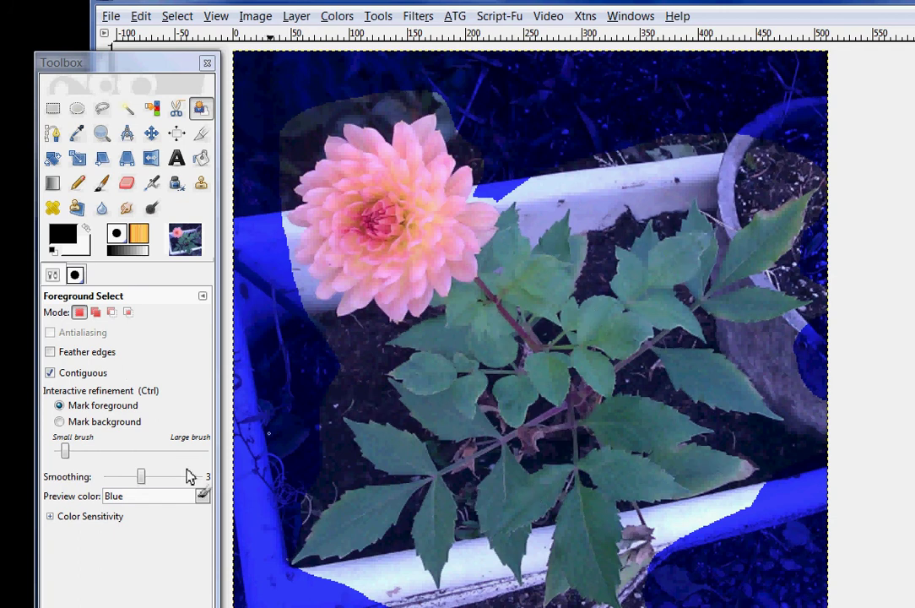
Disable Contiguous, enlarge the brush, and paint a foreground stroke over the dahlia.
{"action": "left_click", "coordinate": [50, 373]}
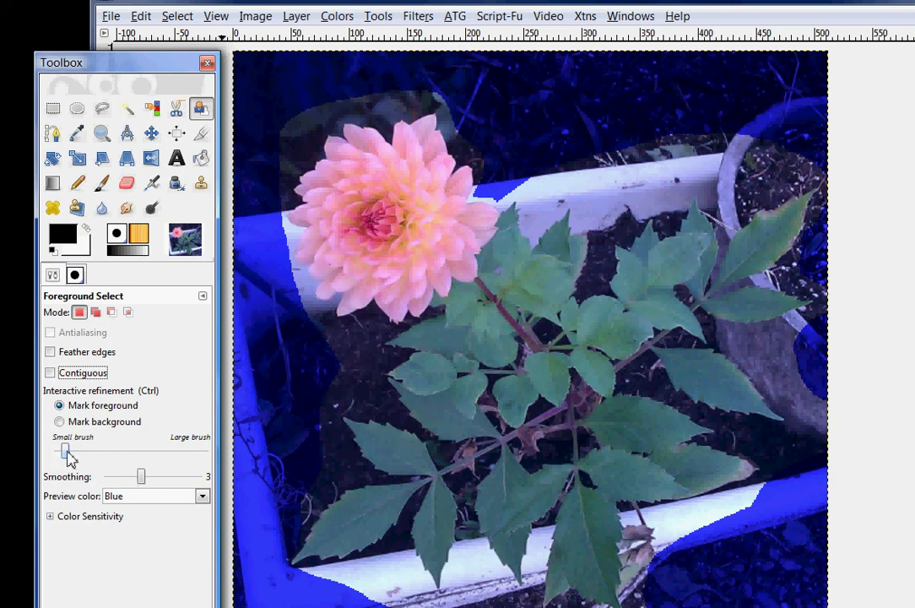
{"action": "left_click_drag", "start_coordinate": [66, 452], "coordinate": [111, 454]}
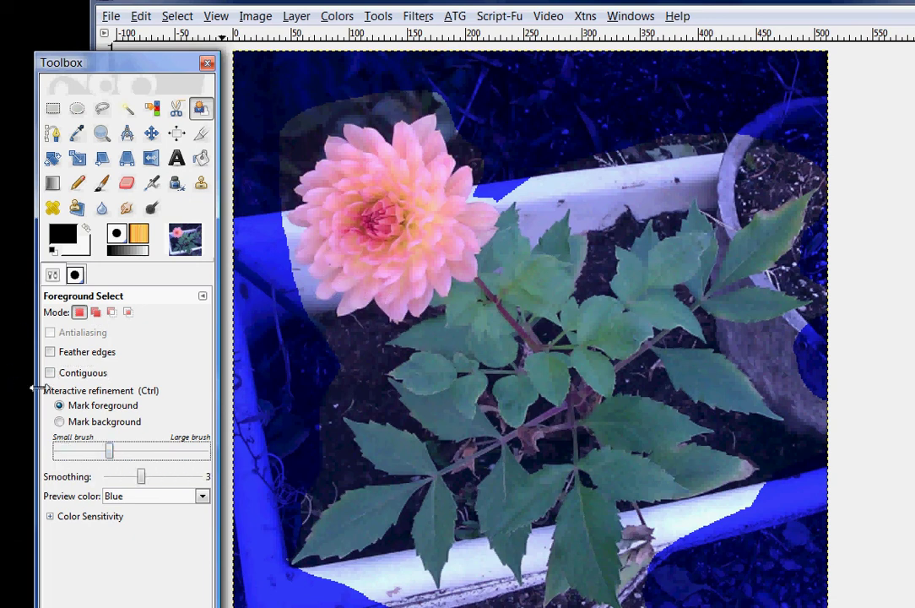
{"action": "left_click", "coordinate": [91, 408]}
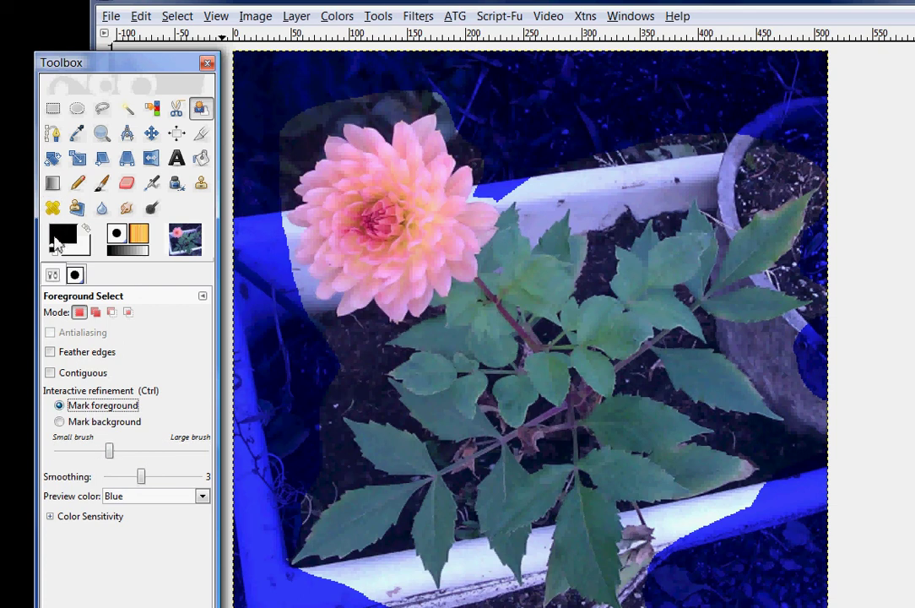
{"action": "mouse_move", "coordinate": [419, 142]}
{"action": "left_mouse_down"}
{"action": "mouse_move", "coordinate": [398, 180]}
{"action": "mouse_move", "coordinate": [360, 150]}
{"action": "mouse_move", "coordinate": [351, 176]}
{"action": "mouse_move", "coordinate": [318, 195]}
{"action": "mouse_move", "coordinate": [330, 217]}
{"action": "mouse_move", "coordinate": [316, 235]}
{"action": "mouse_move", "coordinate": [338, 237]}
{"action": "mouse_move", "coordinate": [347, 258]}
{"action": "mouse_move", "coordinate": [375, 249]}
{"action": "mouse_move", "coordinate": [379, 275]}
{"action": "mouse_move", "coordinate": [435, 228]}
{"action": "mouse_move", "coordinate": [374, 232]}
{"action": "mouse_move", "coordinate": [386, 228]}
{"action": "mouse_move", "coordinate": [382, 193]}
{"action": "mouse_move", "coordinate": [372, 227]}
{"action": "mouse_move", "coordinate": [359, 218]}
{"action": "mouse_move", "coordinate": [357, 202]}
{"action": "mouse_move", "coordinate": [368, 212]}
{"action": "mouse_move", "coordinate": [361, 201]}
{"action": "mouse_move", "coordinate": [340, 230]}
{"action": "mouse_move", "coordinate": [360, 194]}
{"action": "mouse_move", "coordinate": [340, 200]}
{"action": "mouse_move", "coordinate": [358, 177]}
{"action": "mouse_move", "coordinate": [385, 175]}
{"action": "mouse_move", "coordinate": [386, 224]}
{"action": "mouse_move", "coordinate": [426, 207]}
{"action": "mouse_move", "coordinate": [428, 153]}
{"action": "mouse_move", "coordinate": [430, 180]}
{"action": "mouse_move", "coordinate": [446, 195]}
{"action": "mouse_move", "coordinate": [444, 218]}
{"action": "mouse_move", "coordinate": [458, 224]}
{"action": "mouse_move", "coordinate": [454, 248]}
{"action": "mouse_move", "coordinate": [402, 295]}
{"action": "mouse_move", "coordinate": [394, 295]}
{"action": "mouse_move", "coordinate": [406, 229]}
{"action": "mouse_move", "coordinate": [362, 286]}
{"action": "mouse_move", "coordinate": [364, 272]}
{"action": "mouse_move", "coordinate": [343, 280]}
{"action": "mouse_move", "coordinate": [324, 267]}
{"action": "mouse_move", "coordinate": [334, 155]}
{"action": "mouse_move", "coordinate": [340, 167]}
{"action": "mouse_move", "coordinate": [361, 156]}
{"action": "mouse_move", "coordinate": [389, 161]}
{"action": "mouse_move", "coordinate": [412, 196]}
{"action": "mouse_move", "coordinate": [435, 201]}
{"action": "mouse_move", "coordinate": [418, 252]}
{"action": "mouse_move", "coordinate": [471, 217]}
{"action": "mouse_move", "coordinate": [419, 254]}
{"action": "mouse_move", "coordinate": [467, 261]}
{"action": "mouse_move", "coordinate": [474, 306]}
{"action": "mouse_move", "coordinate": [463, 331]}
{"action": "mouse_move", "coordinate": [450, 332]}
{"action": "mouse_move", "coordinate": [490, 281]}
{"action": "mouse_move", "coordinate": [543, 304]}
{"action": "mouse_move", "coordinate": [476, 326]}
{"action": "left_mouse_up"}
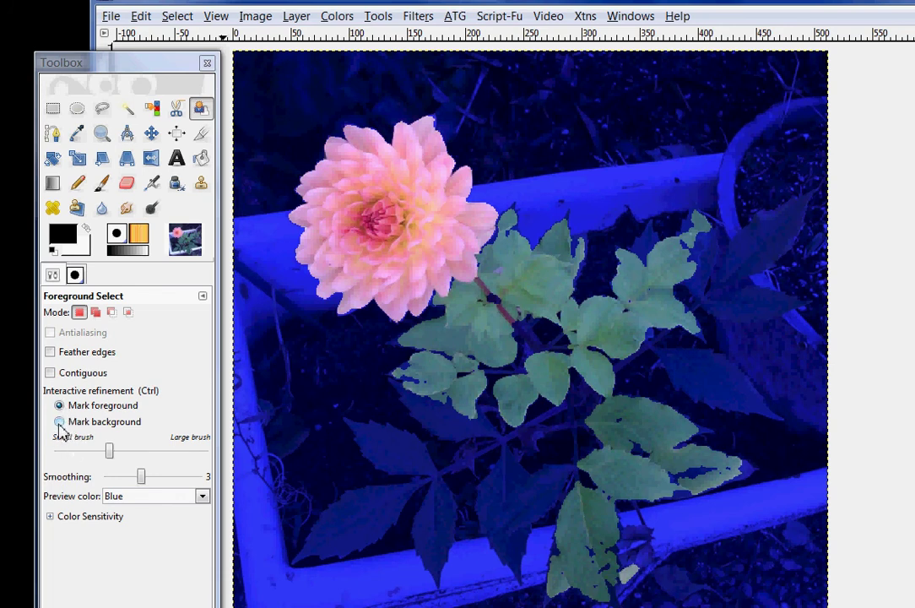
Re-enable Contiguous and mark the lower, right-hand and upper-right leaves as foreground.
{"action": "left_click", "coordinate": [50, 374]}
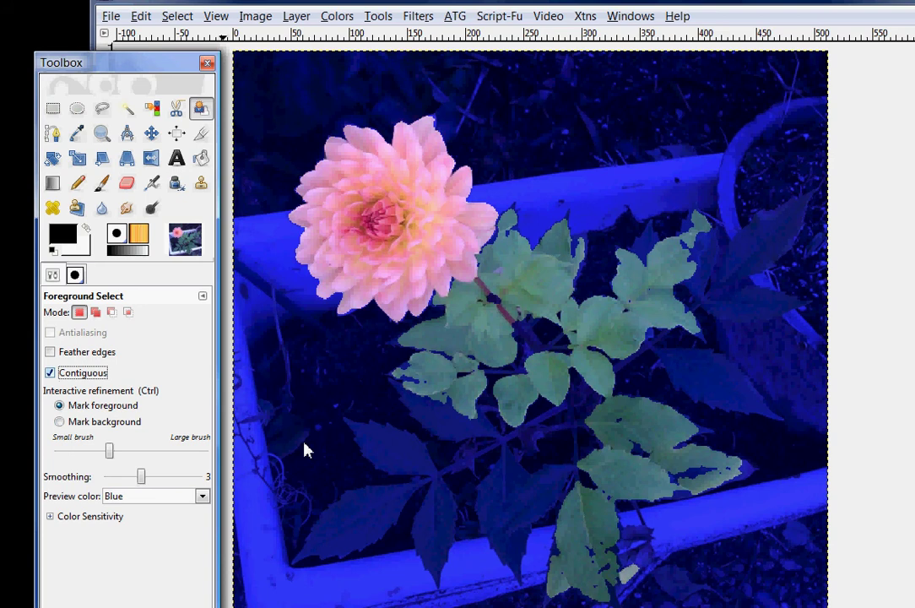
{"action": "left_click", "coordinate": [379, 444]}
{"action": "left_click_drag", "start_coordinate": [380, 507], "coordinate": [351, 526]}
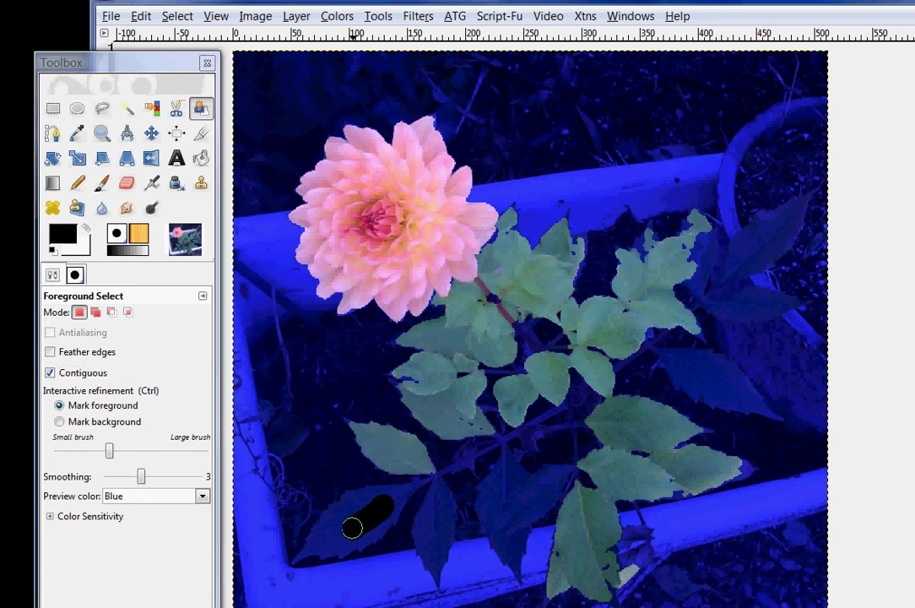
{"action": "left_click_drag", "start_coordinate": [441, 502], "coordinate": [434, 517]}
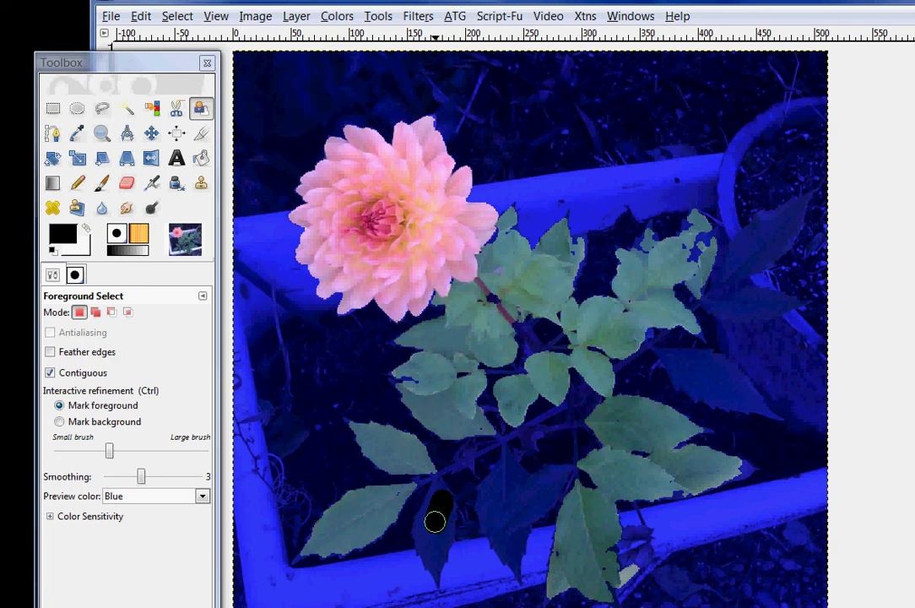
{"action": "mouse_move", "coordinate": [557, 486]}
{"action": "left_mouse_down"}
{"action": "mouse_move", "coordinate": [497, 512]}
{"action": "mouse_move", "coordinate": [505, 479]}
{"action": "left_mouse_up"}
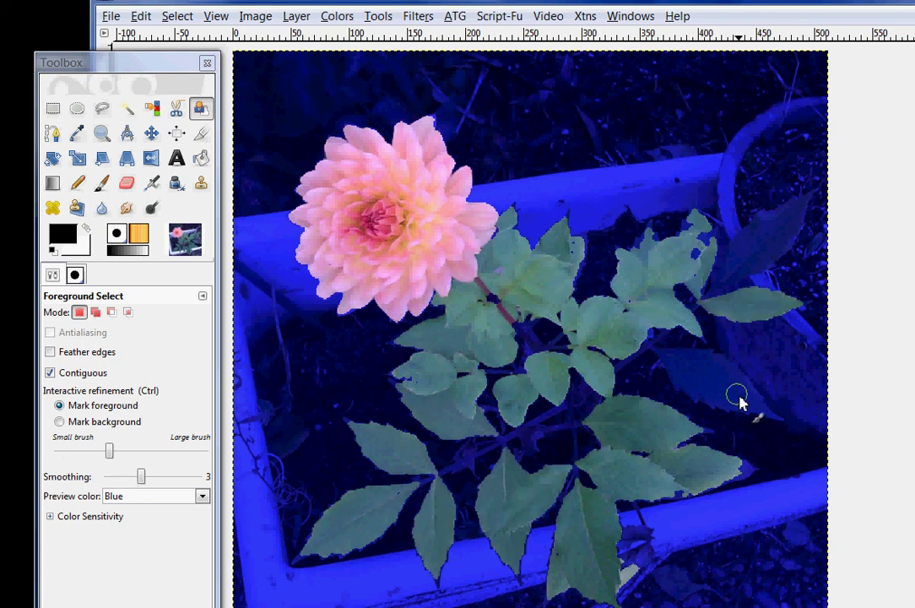
{"action": "left_click_drag", "start_coordinate": [737, 395], "coordinate": [689, 369]}
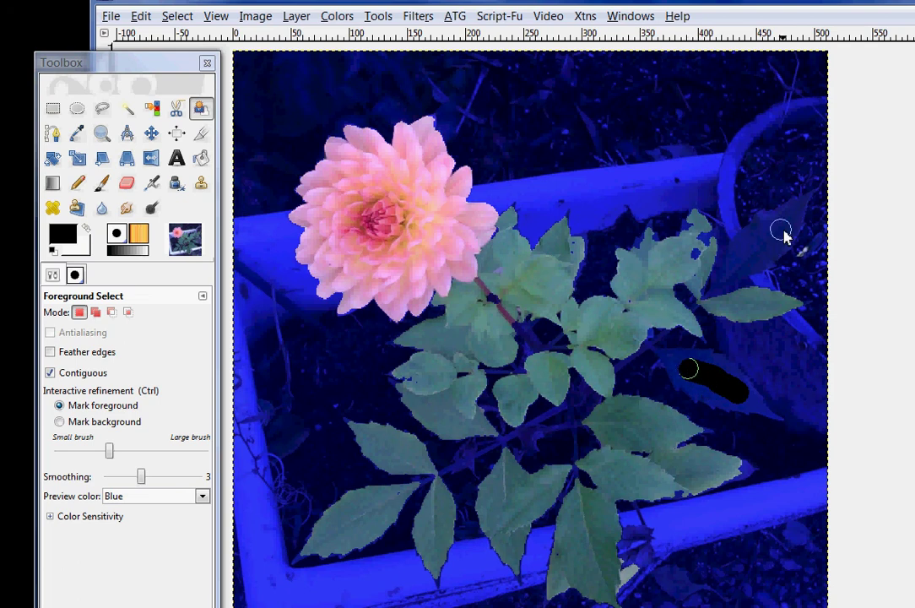
{"action": "mouse_move", "coordinate": [787, 228]}
{"action": "left_mouse_down"}
{"action": "mouse_move", "coordinate": [744, 254]}
{"action": "mouse_move", "coordinate": [699, 243]}
{"action": "left_mouse_up"}
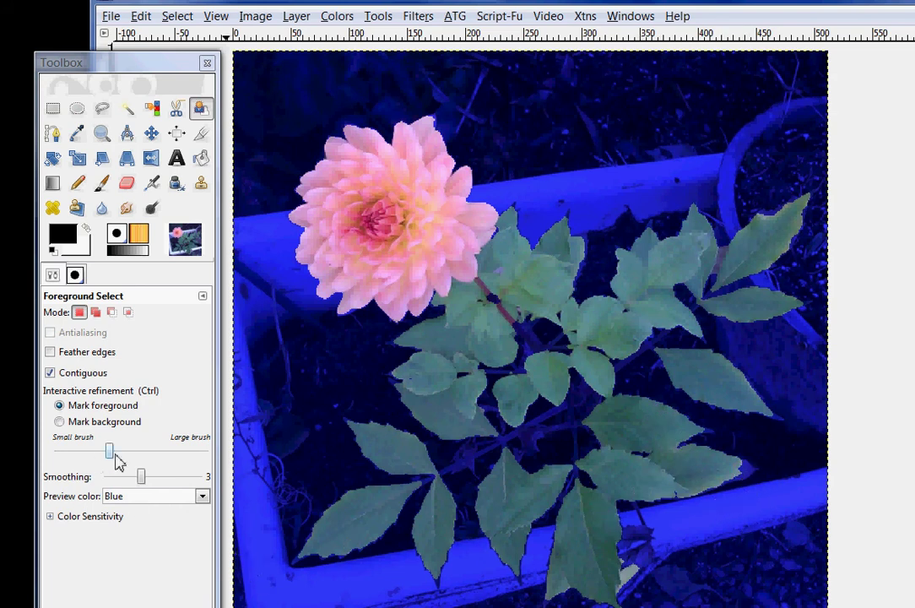
Shrink the brush and mark the remaining right-side leaf tips as foreground.
{"action": "left_click_drag", "start_coordinate": [110, 453], "coordinate": [74, 462]}
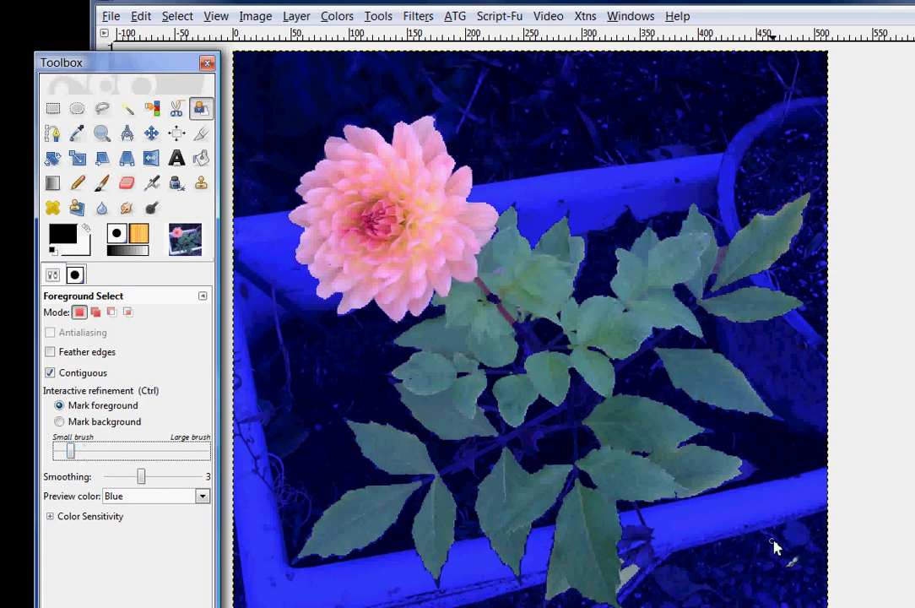
{"action": "left_click_drag", "start_coordinate": [751, 470], "coordinate": [736, 477]}
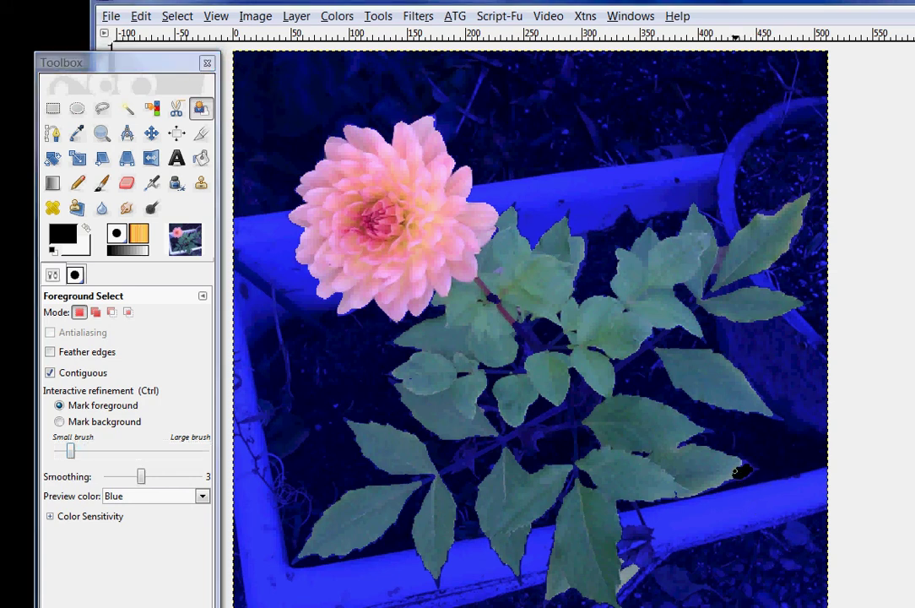
{"action": "left_click_drag", "start_coordinate": [713, 437], "coordinate": [686, 431]}
{"action": "left_click_drag", "start_coordinate": [778, 419], "coordinate": [741, 401]}
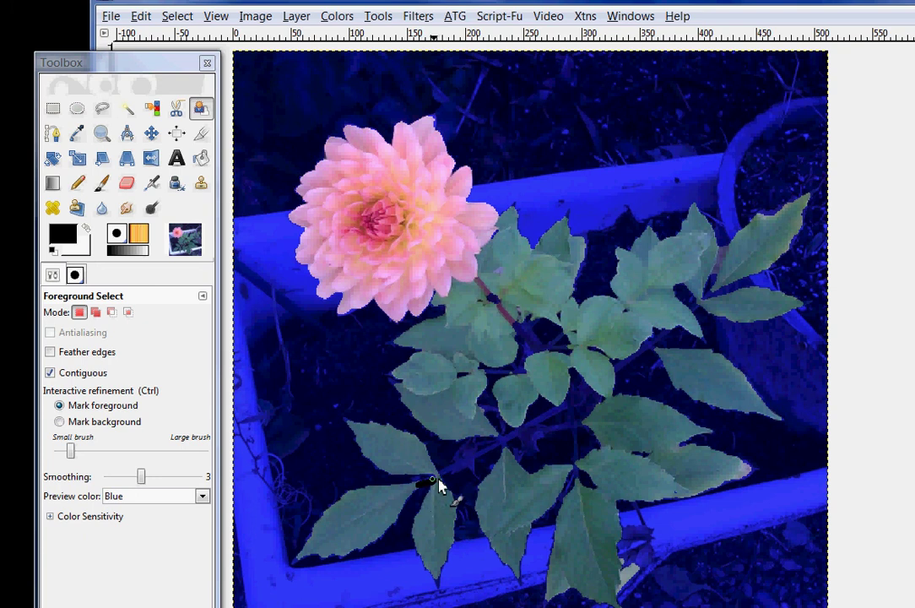
Mark the lower stem, the stem below the flower and the side branches as foreground.
{"action": "mouse_move", "coordinate": [439, 481]}
{"action": "left_mouse_down"}
{"action": "mouse_move", "coordinate": [476, 470]}
{"action": "mouse_move", "coordinate": [466, 465]}
{"action": "mouse_move", "coordinate": [588, 393]}
{"action": "mouse_move", "coordinate": [572, 434]}
{"action": "mouse_move", "coordinate": [537, 435]}
{"action": "mouse_move", "coordinate": [530, 443]}
{"action": "mouse_move", "coordinate": [555, 434]}
{"action": "mouse_move", "coordinate": [522, 461]}
{"action": "mouse_move", "coordinate": [532, 440]}
{"action": "left_mouse_up"}
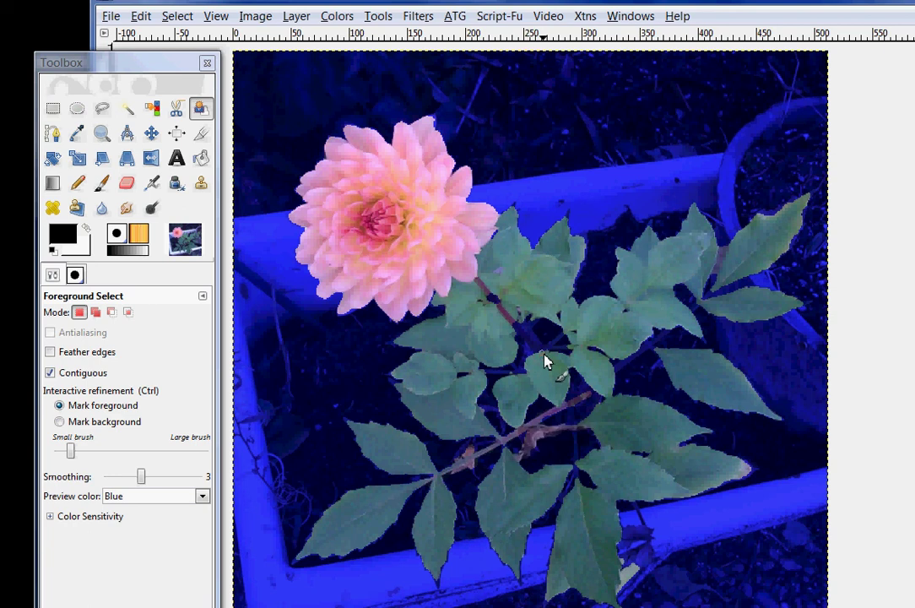
{"action": "left_click_drag", "start_coordinate": [544, 361], "coordinate": [511, 317]}
{"action": "left_click_drag", "start_coordinate": [484, 378], "coordinate": [550, 376]}
{"action": "left_click_drag", "start_coordinate": [714, 295], "coordinate": [587, 396]}
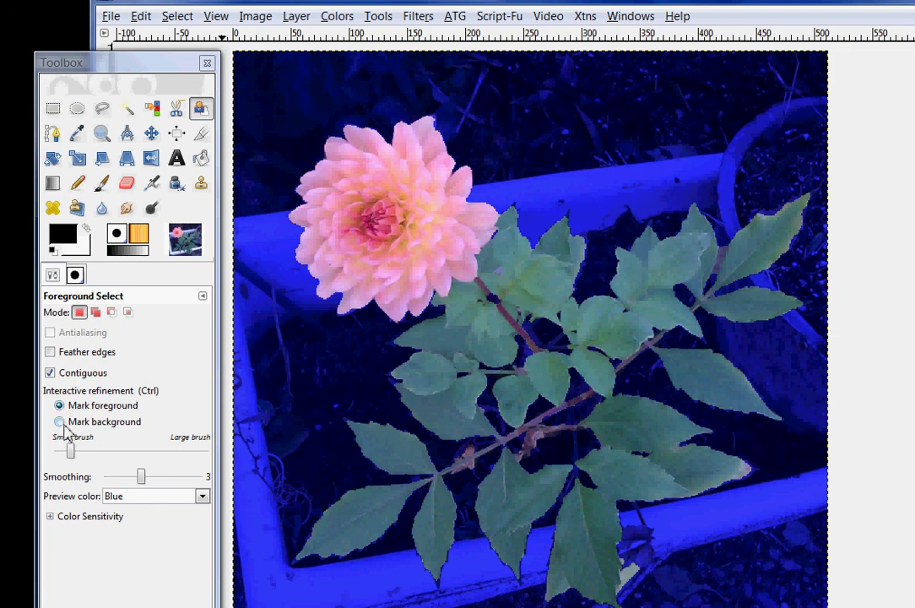
Mark the dried bud at the bottom as background and apply the foreground selection.
{"action": "left_click", "coordinate": [59, 422]}
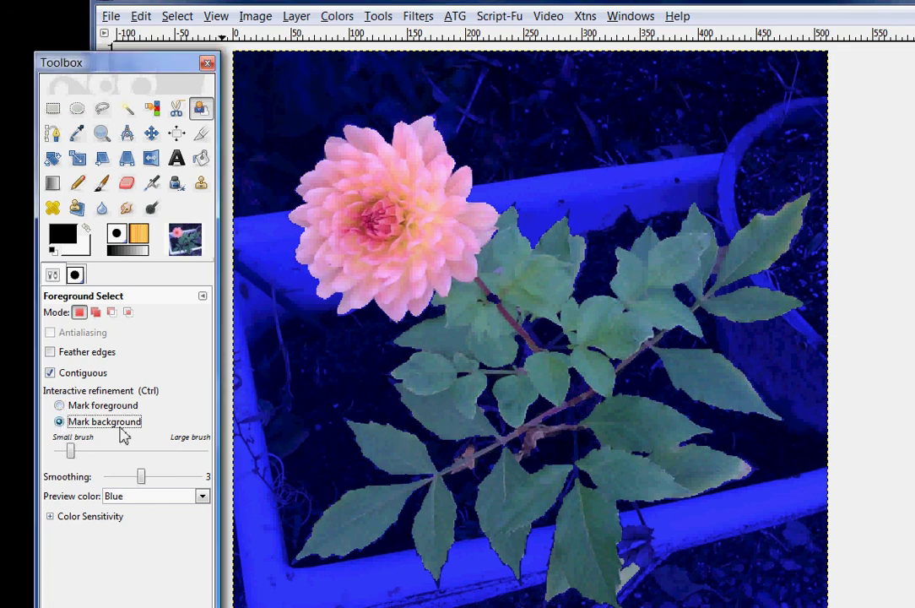
{"action": "left_click", "coordinate": [633, 574]}
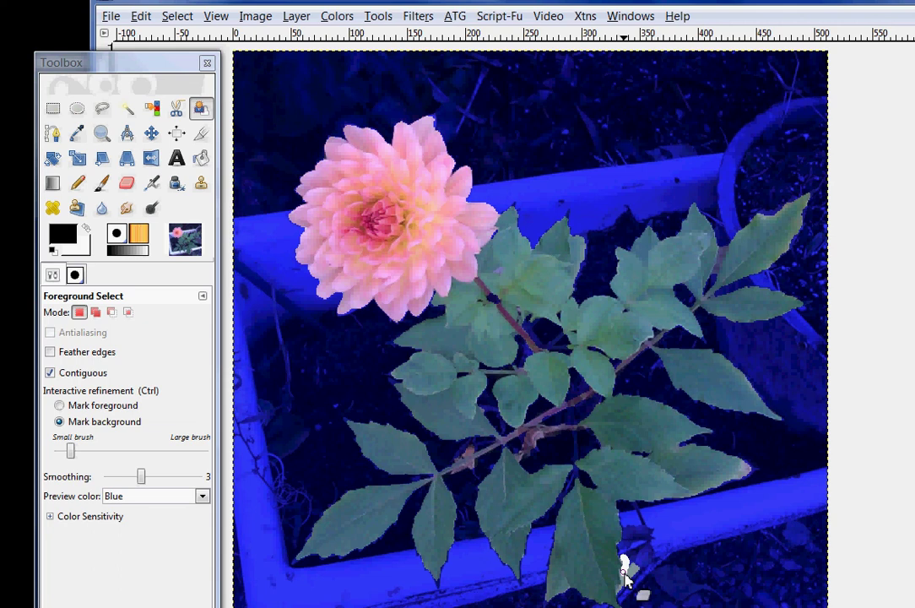
{"action": "left_click_drag", "start_coordinate": [635, 577], "coordinate": [621, 595]}
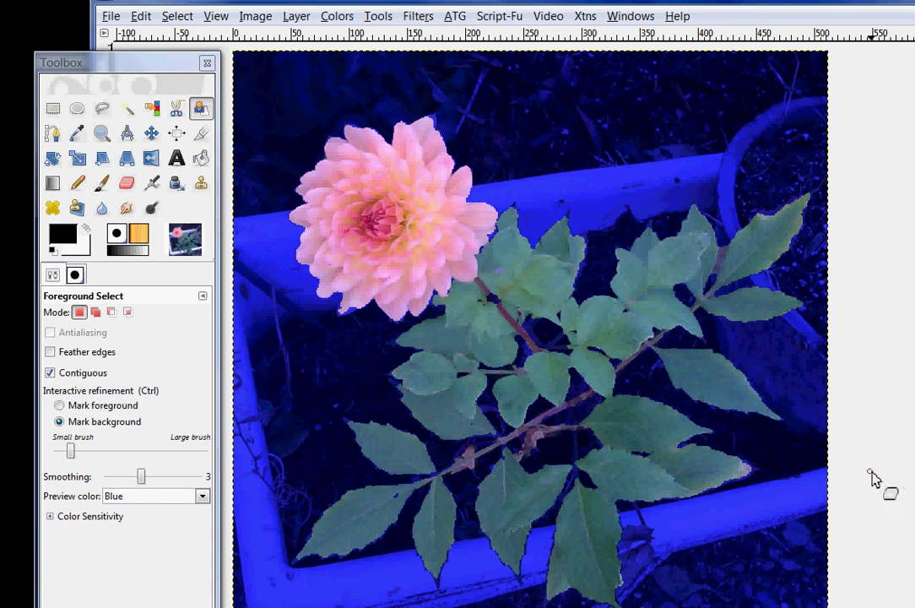
{"action": "key", "text": "Return"}
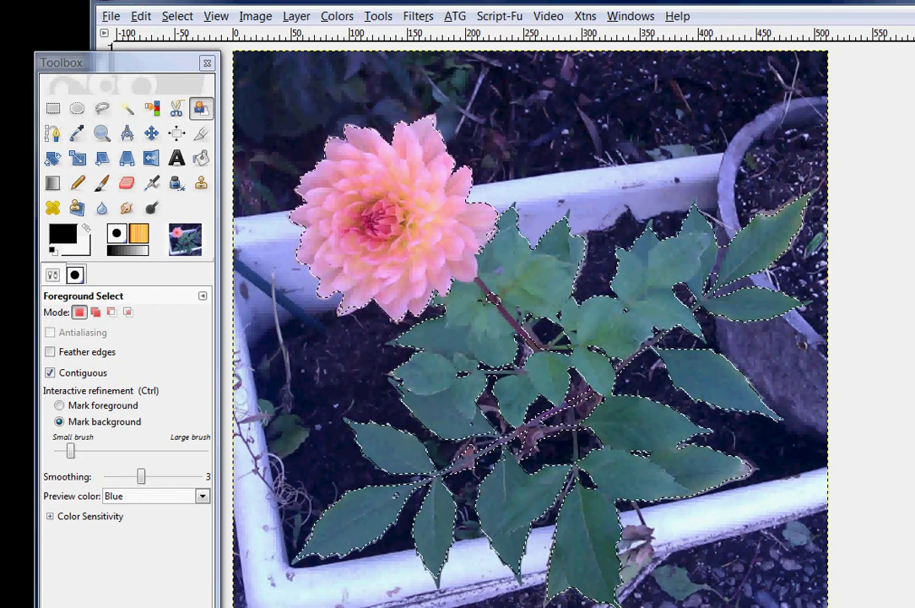
Undo an accidental Delete that cut out the selected flower and leaves.
{"action": "key", "text": "Delete"}
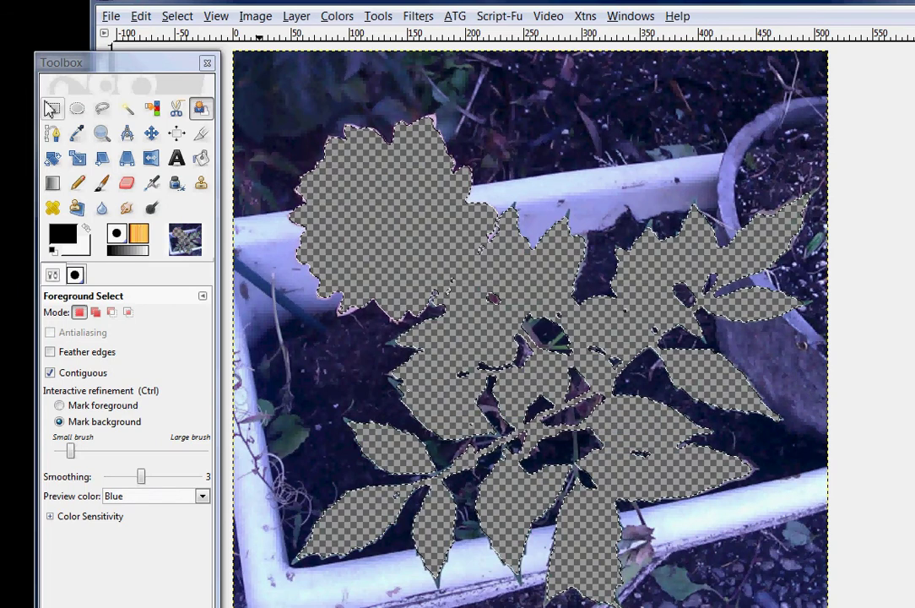
{"action": "left_click", "coordinate": [142, 17]}
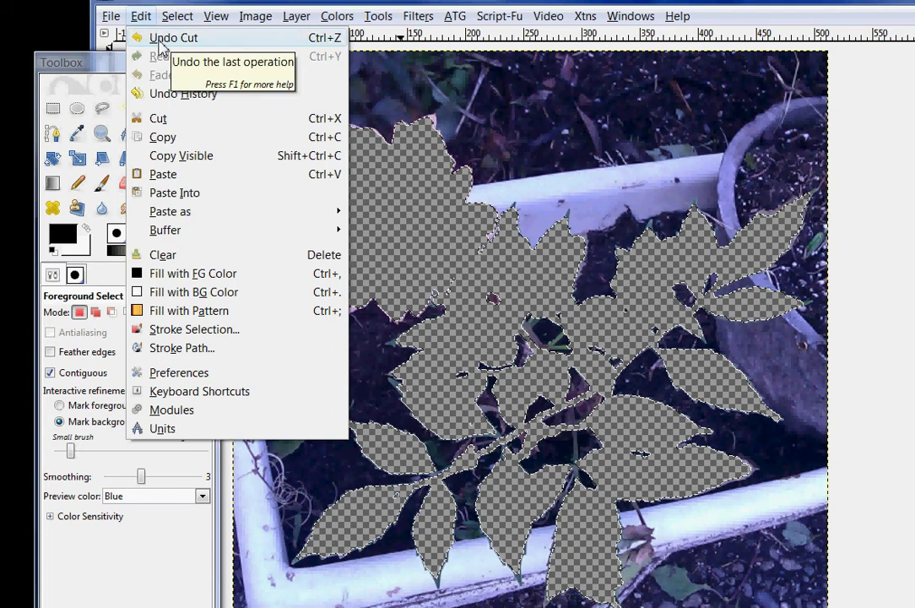
{"action": "left_click", "coordinate": [153, 39]}
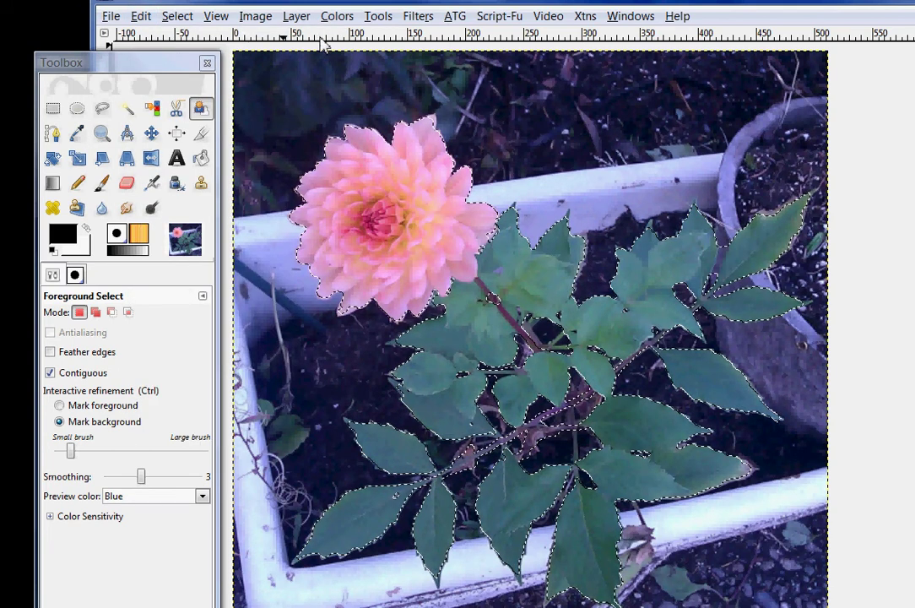
Invert the selection and bucket-fill the background with solid black.
{"action": "left_click", "coordinate": [180, 21]}
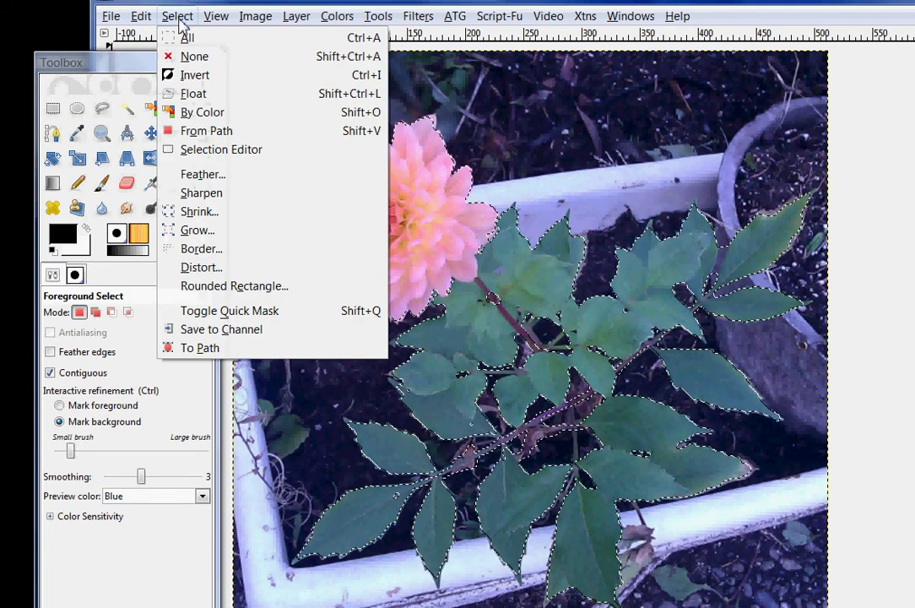
{"action": "left_click", "coordinate": [192, 75]}
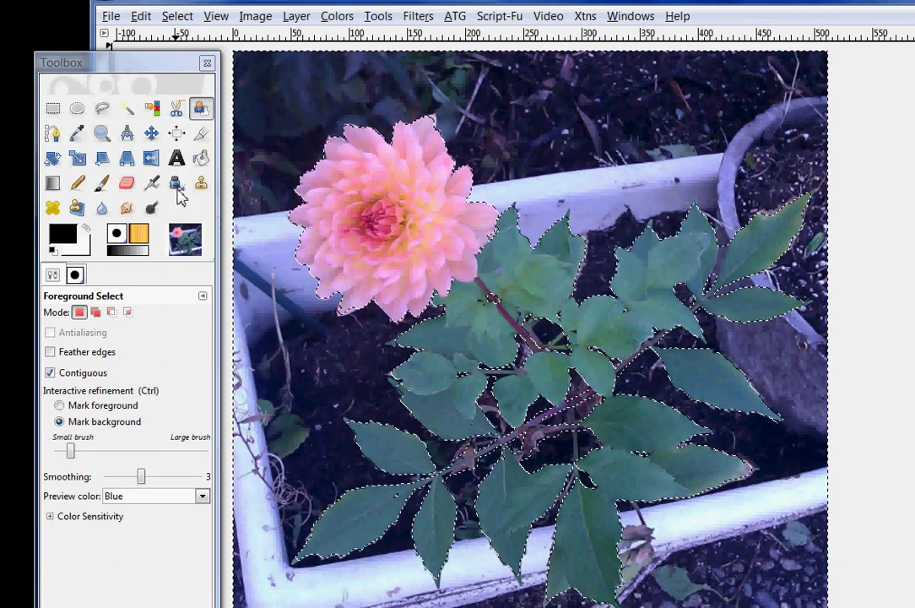
{"action": "left_click", "coordinate": [201, 158]}
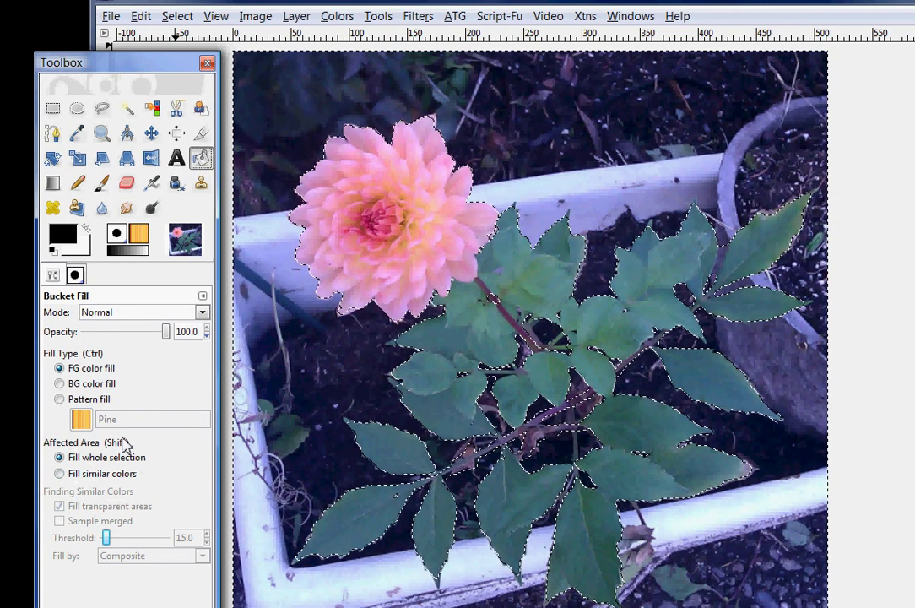
{"action": "left_click", "coordinate": [662, 207]}
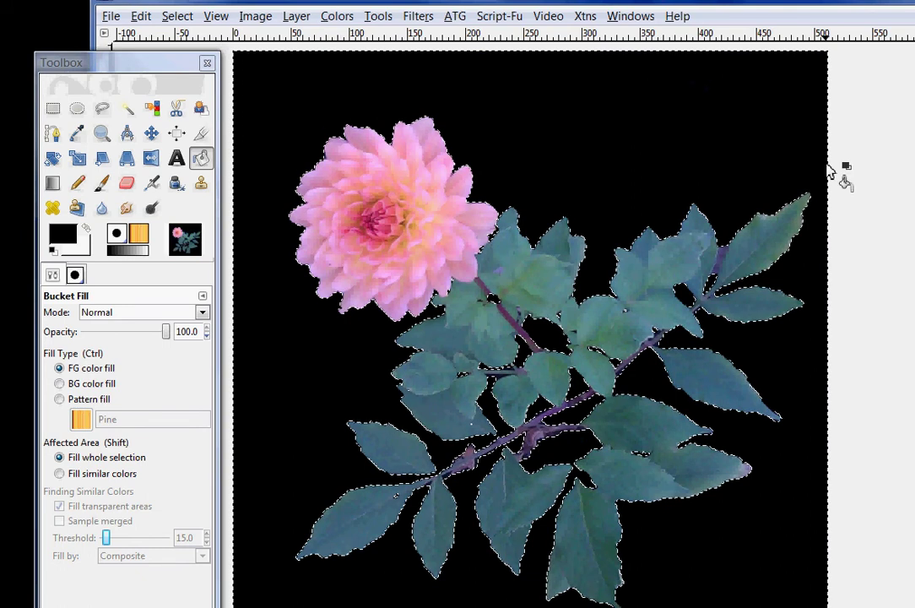
Clear the selection and switch to the yellow-text-on-blue image.
{"action": "left_click", "coordinate": [177, 16]}
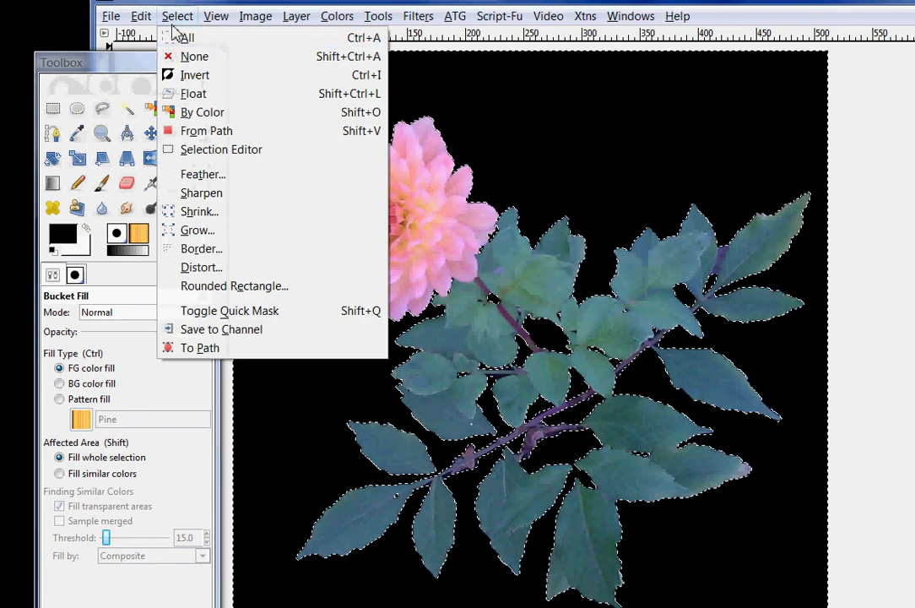
{"action": "left_click", "coordinate": [193, 57]}
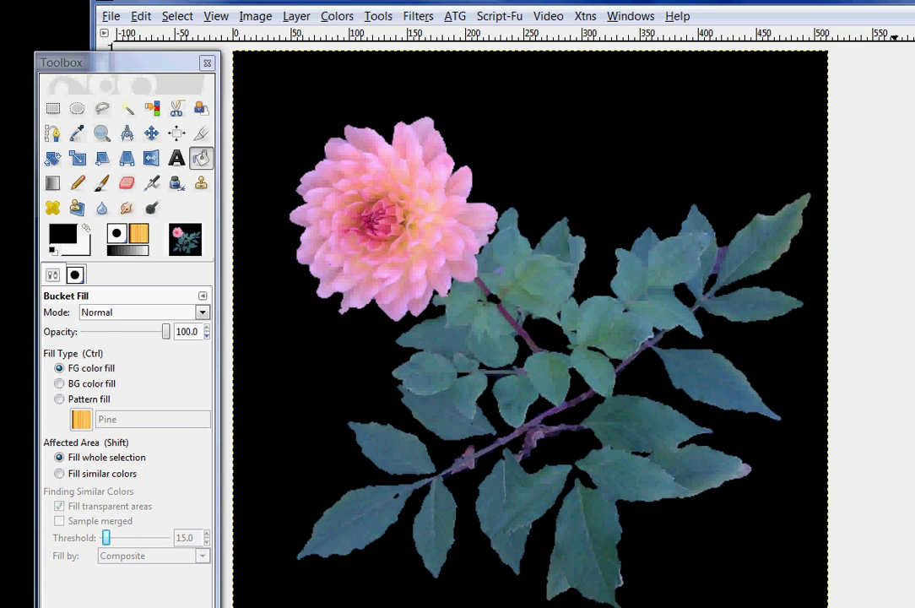
{"action": "key", "text": "alt+Tab"}
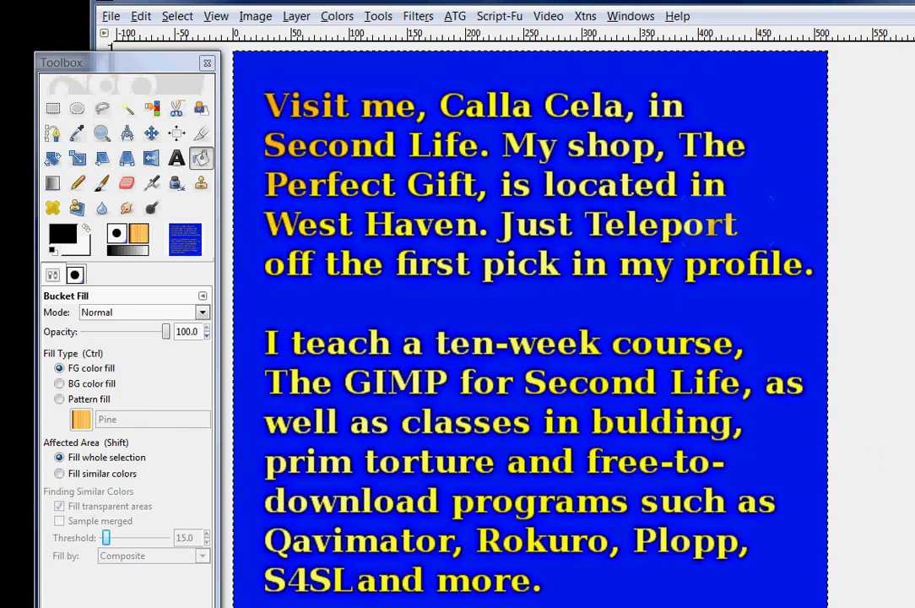